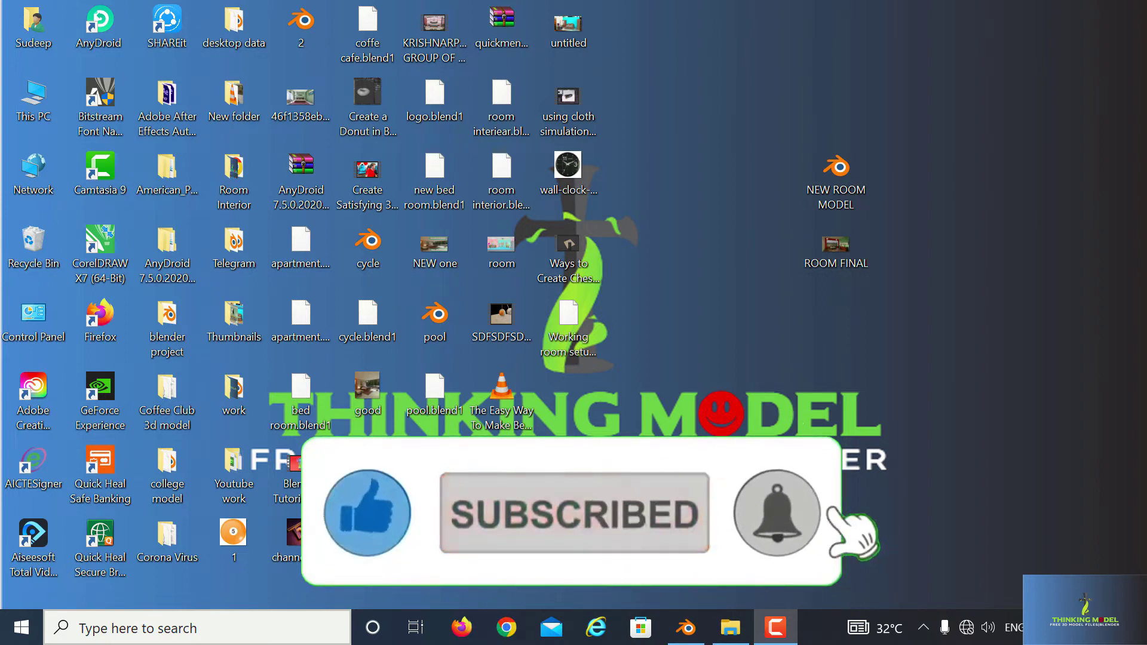
Restore the Blender window and switch the bedroom viewport to Material Preview shading.
click(685, 629)
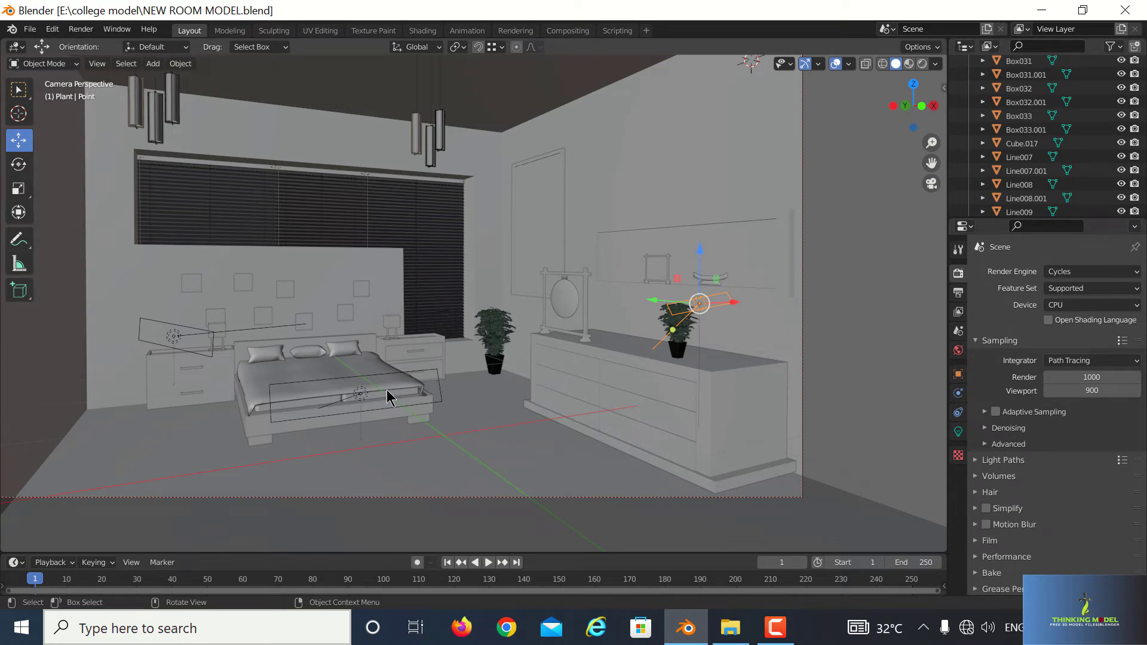
click(908, 64)
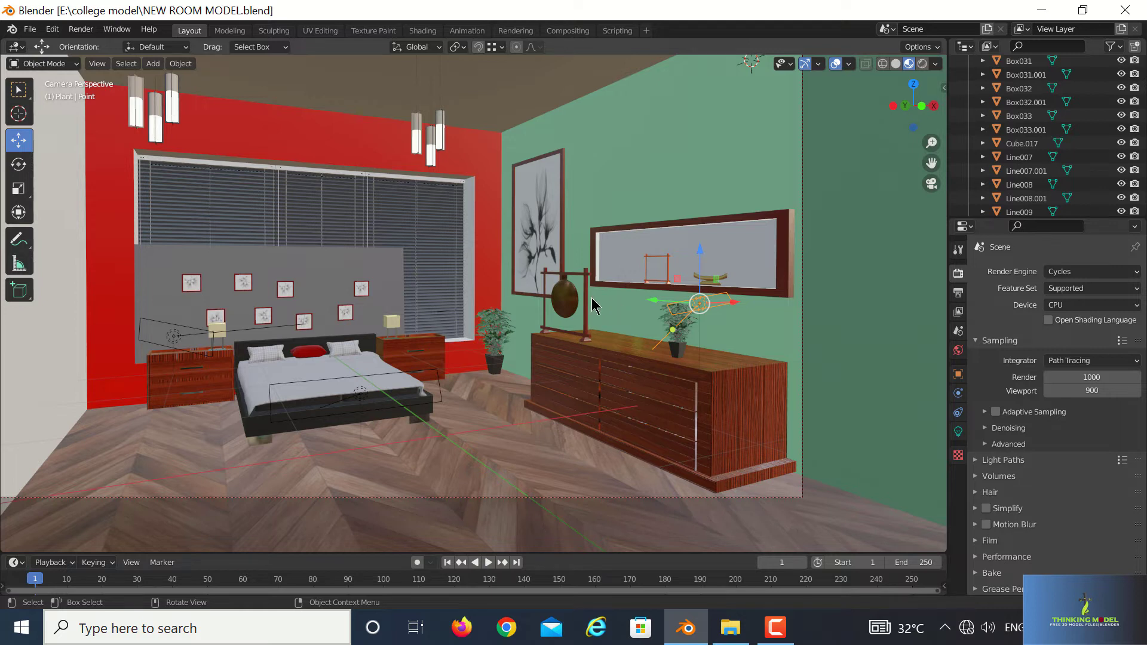
Switch the bedroom viewport to Rendered Cycles shading, then minimize Blender to the desktop.
click(923, 65)
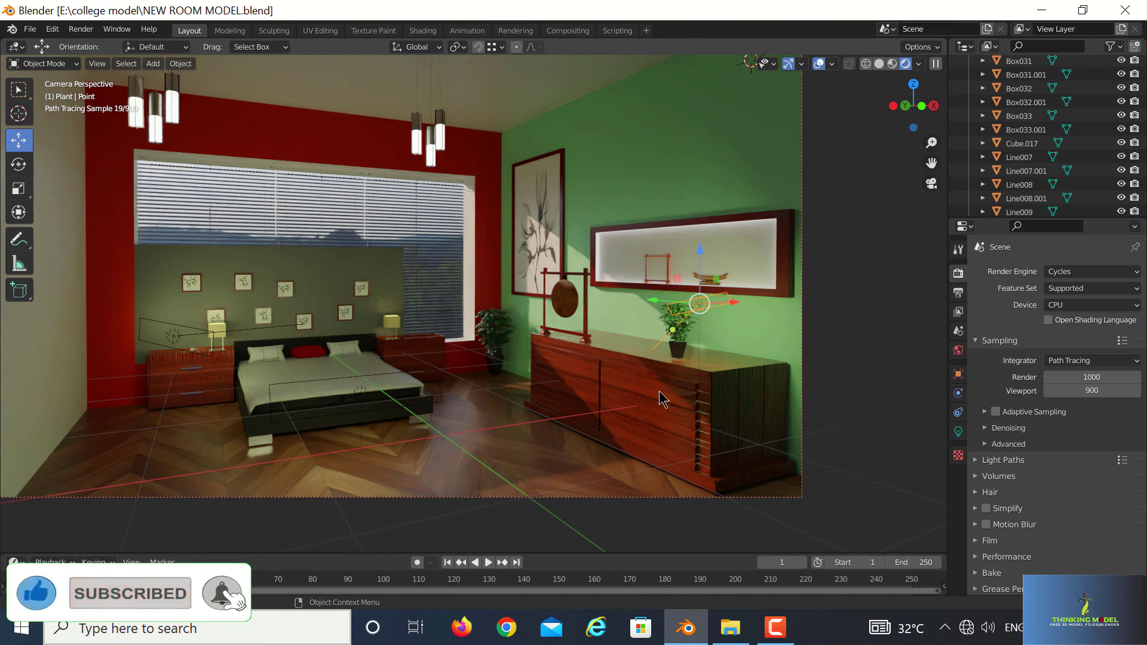
click(1041, 10)
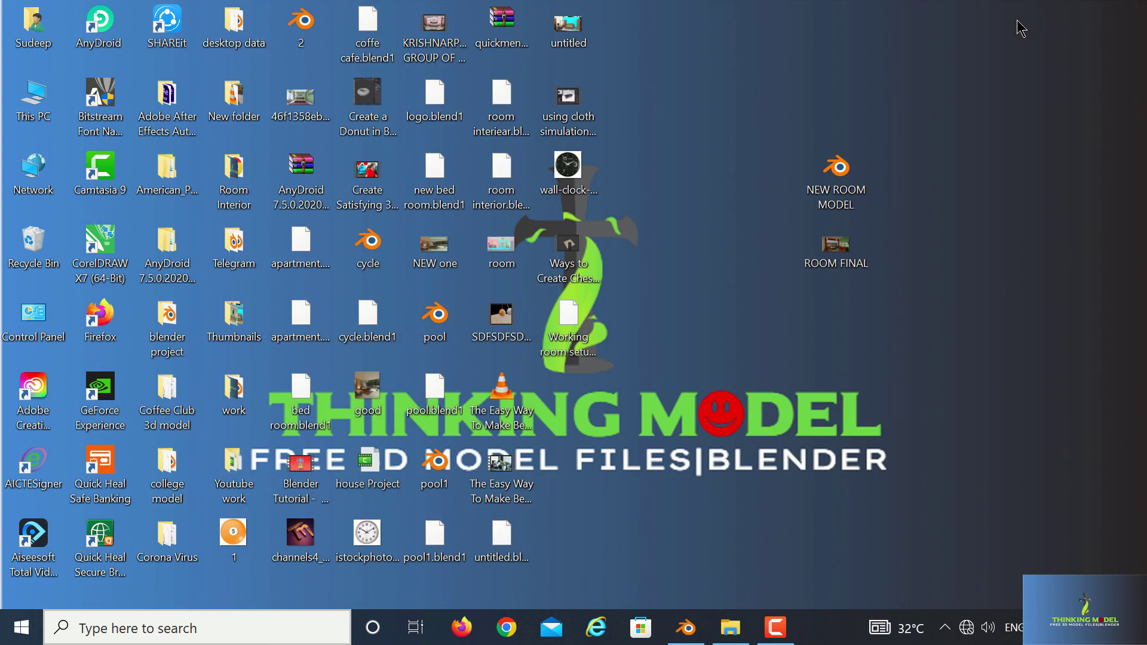